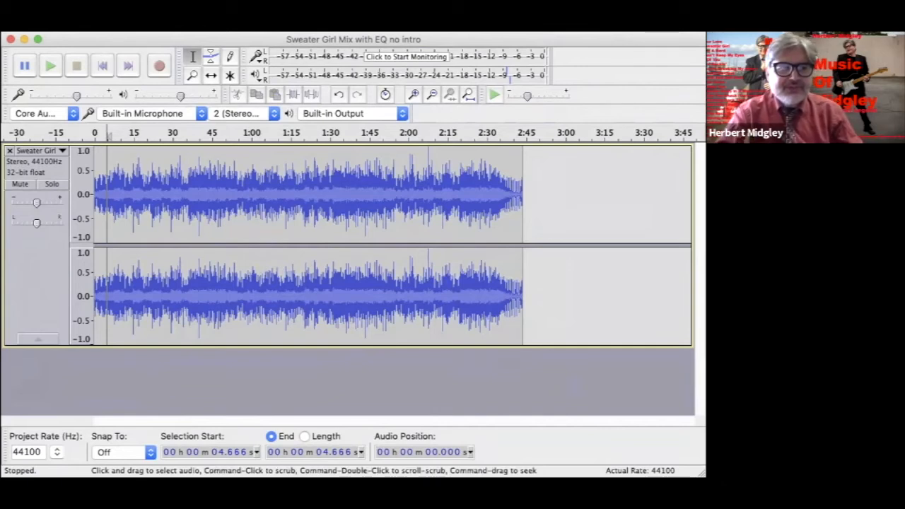
# - Play the song's opening from about 1.8 seconds to hear how it starts
pyautogui.moveTo(98, 198)
pyautogui.mouseDown()
pyautogui.moveTo(109, 198)
pyautogui.moveTo(92, 198)
pyautogui.mouseUp()
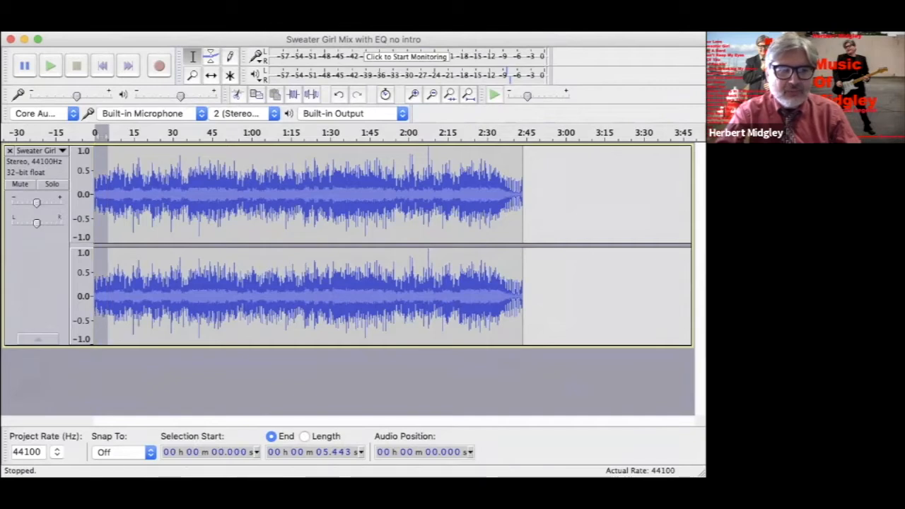
pyautogui.click(117, 134)
pyautogui.click(107, 198)
pyautogui.click(76, 66)
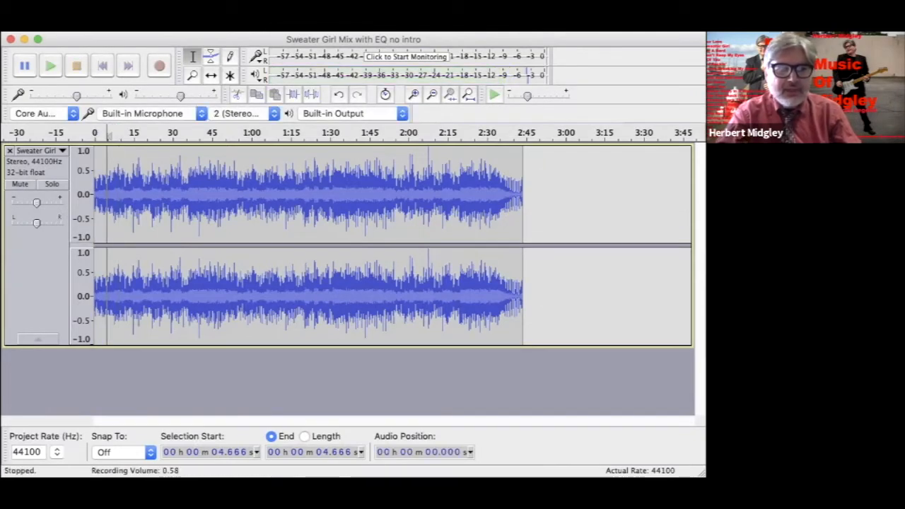
pyautogui.click(99, 198)
pyautogui.press('space')
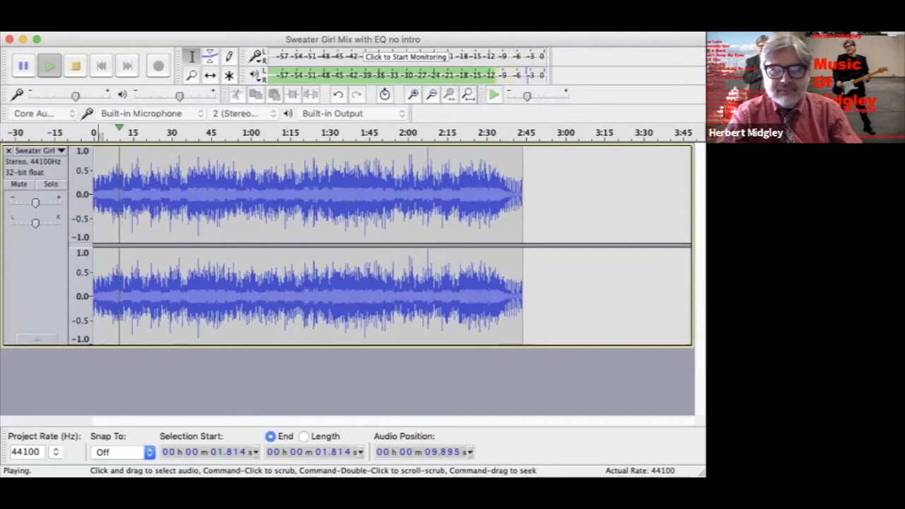
pyautogui.press('space')
# - Play the song from about 0:34, 0:55, 1:26, 1:45 and 1:50 to locate a suitable end point
pyautogui.click(182, 198)
pyautogui.press('space')
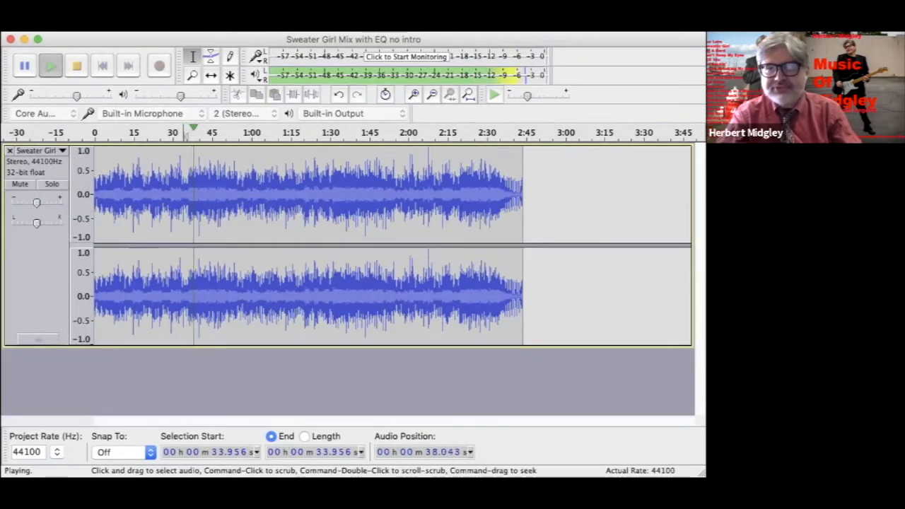
pyautogui.click(216, 194)
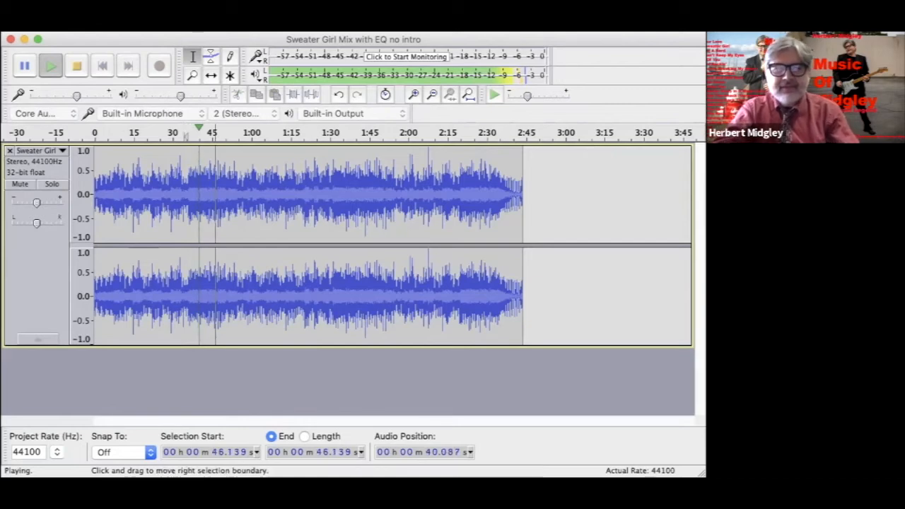
pyautogui.press('space')
pyautogui.click(239, 195)
pyautogui.press('space')
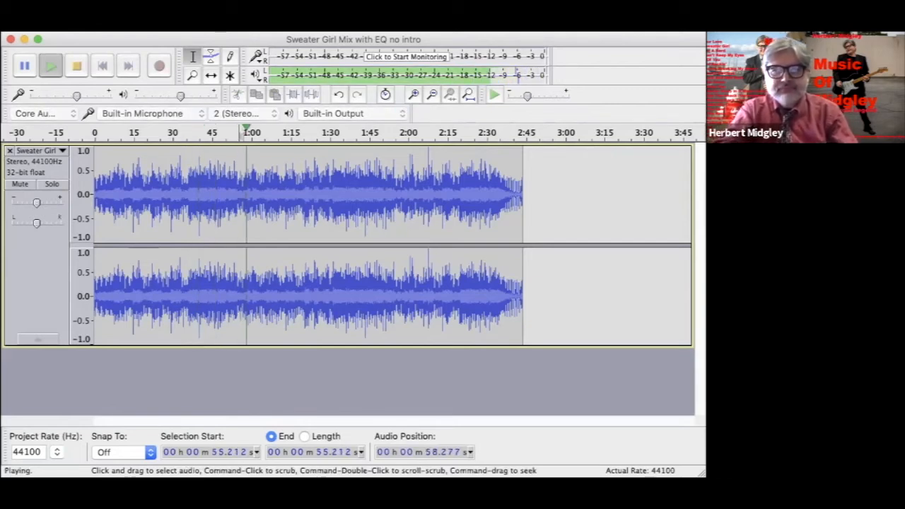
pyautogui.press('space')
pyautogui.click(320, 195)
pyautogui.press('space')
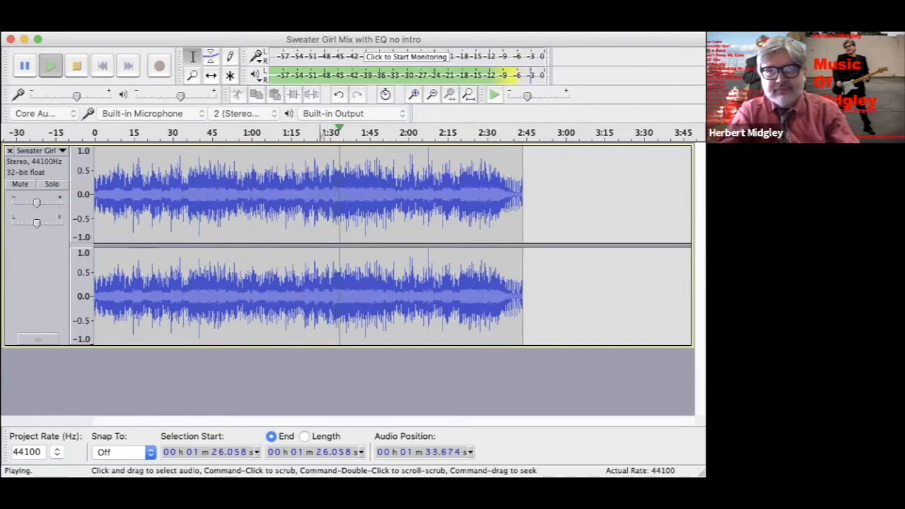
pyautogui.click(371, 133)
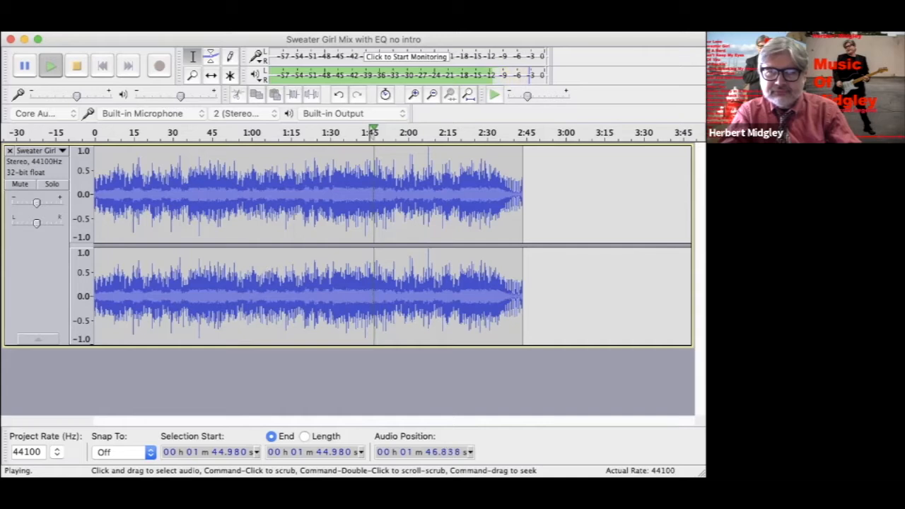
pyautogui.press('space')
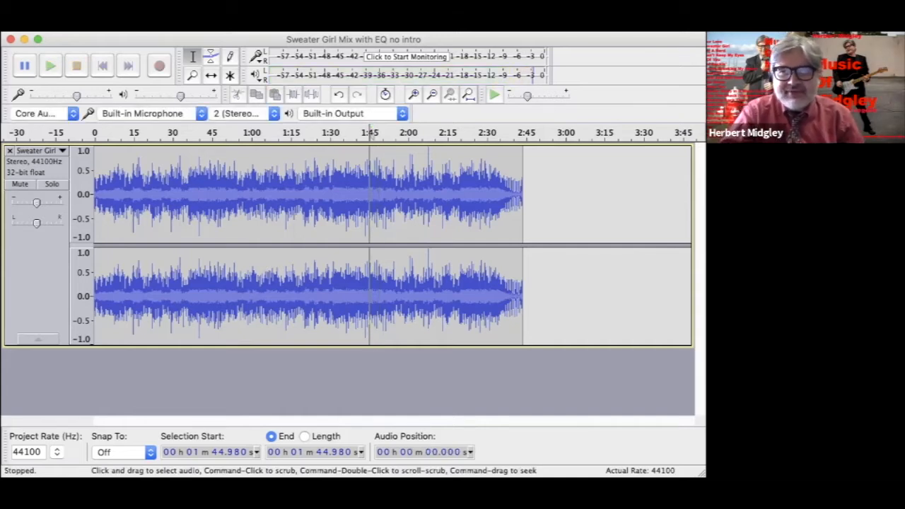
pyautogui.click(382, 213)
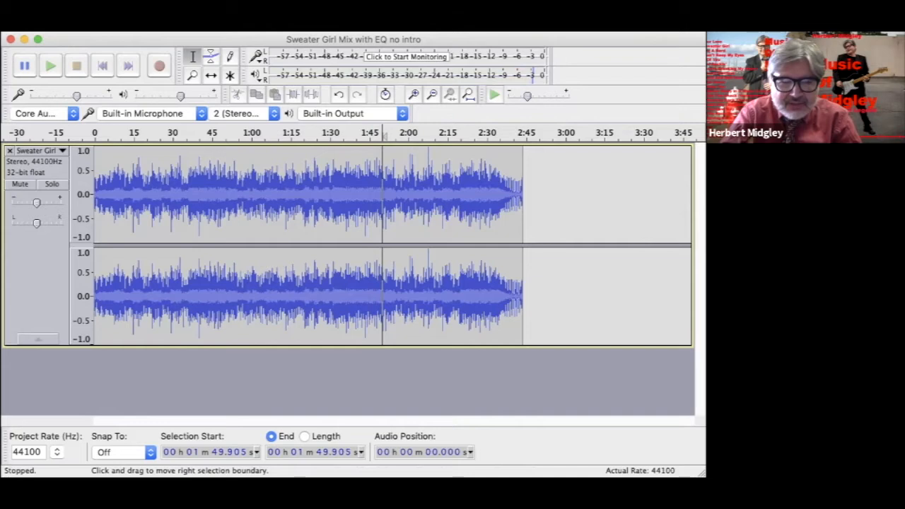
pyautogui.press('space')
pyautogui.press('space')
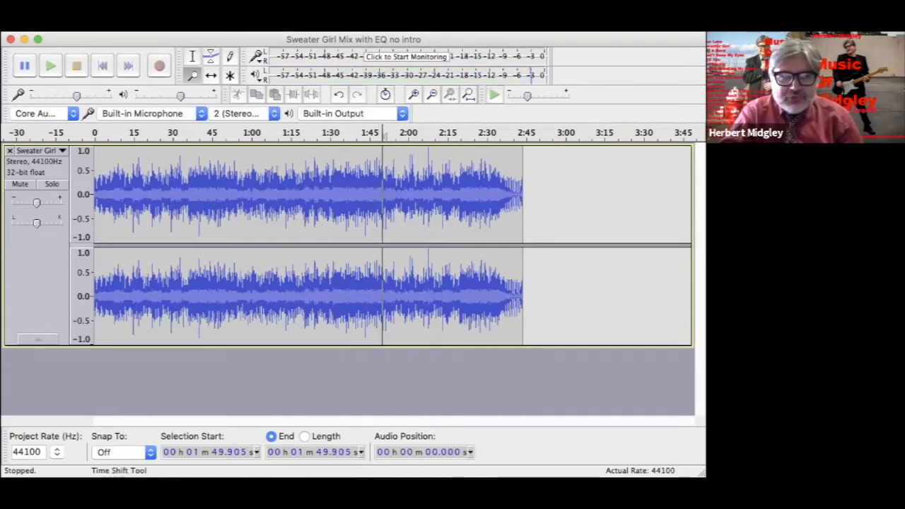
pyautogui.moveTo(247, 195)
pyautogui.mouseDown()
pyautogui.moveTo(341, 195)
pyautogui.moveTo(234, 195)
pyautogui.moveTo(260, 194)
pyautogui.moveTo(247, 194)
pyautogui.mouseUp()
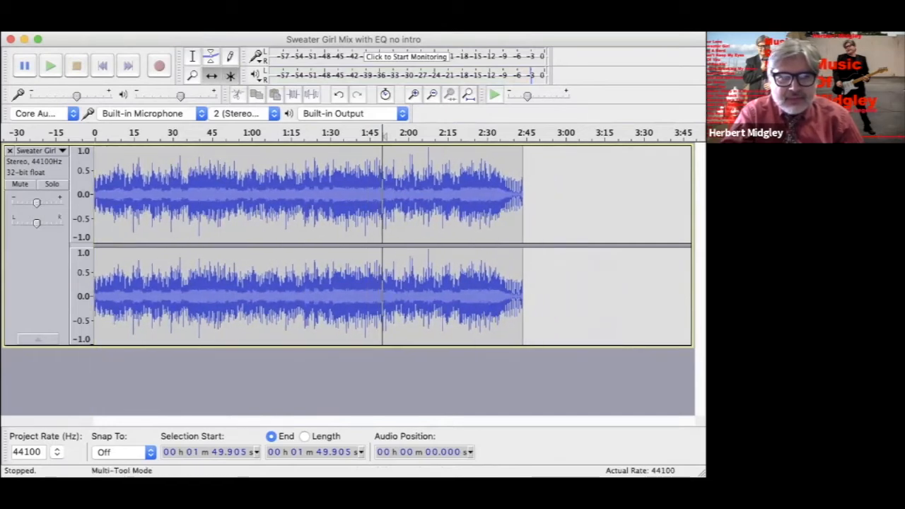
pyautogui.press('F3')
pyautogui.press('F2')
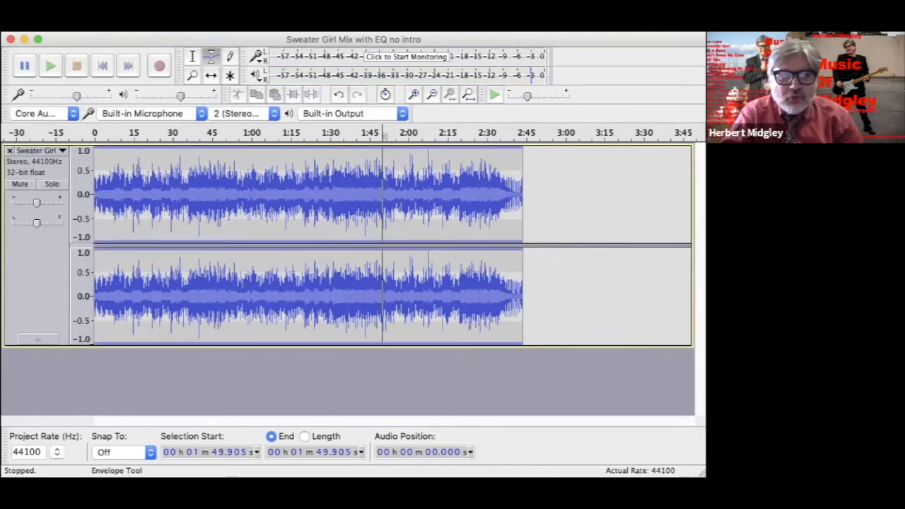
pyautogui.press('F1')
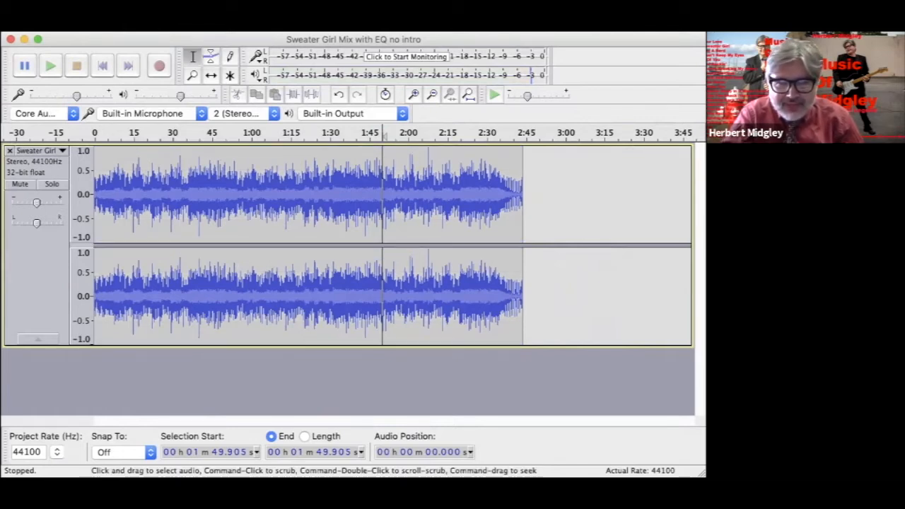
# - Delete the audio from about 1:49.6 to the end of the track and play back the new ending
pyautogui.moveTo(542, 198); pyautogui.dragTo(382, 198)
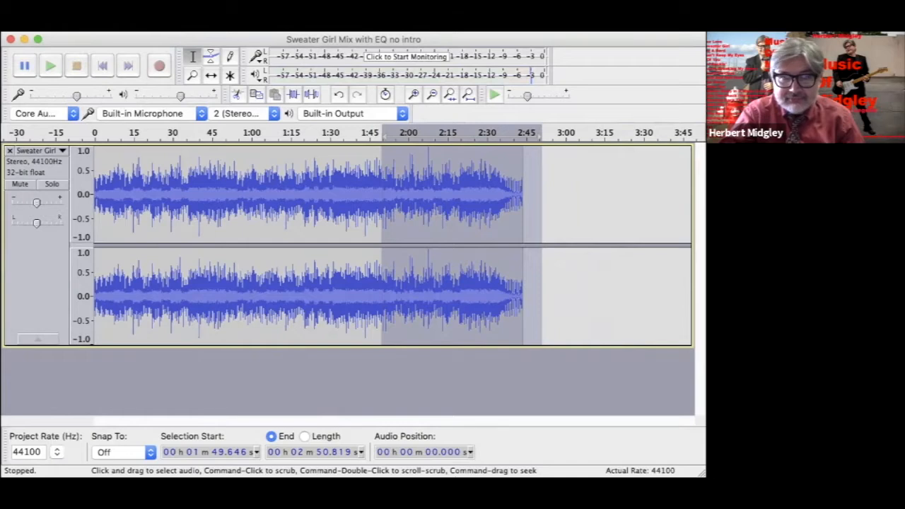
pyautogui.press('Delete')
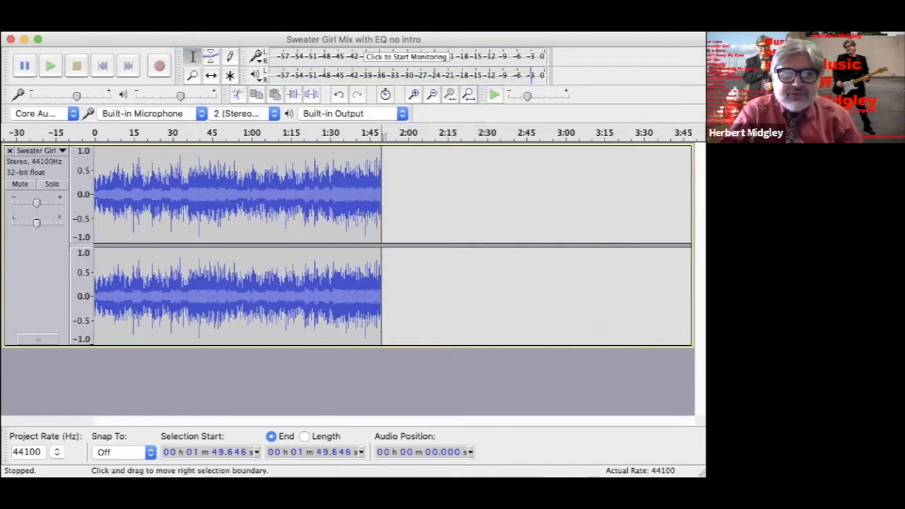
pyautogui.click(377, 198)
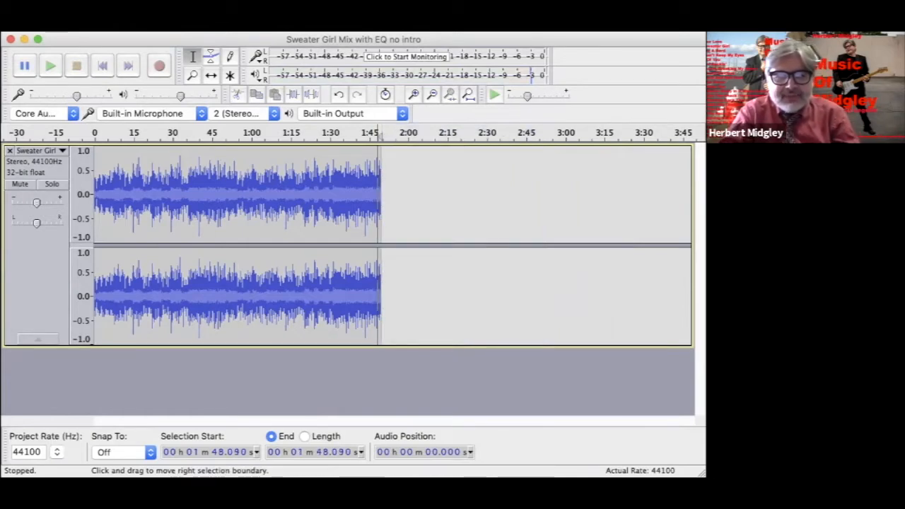
pyautogui.press('space')
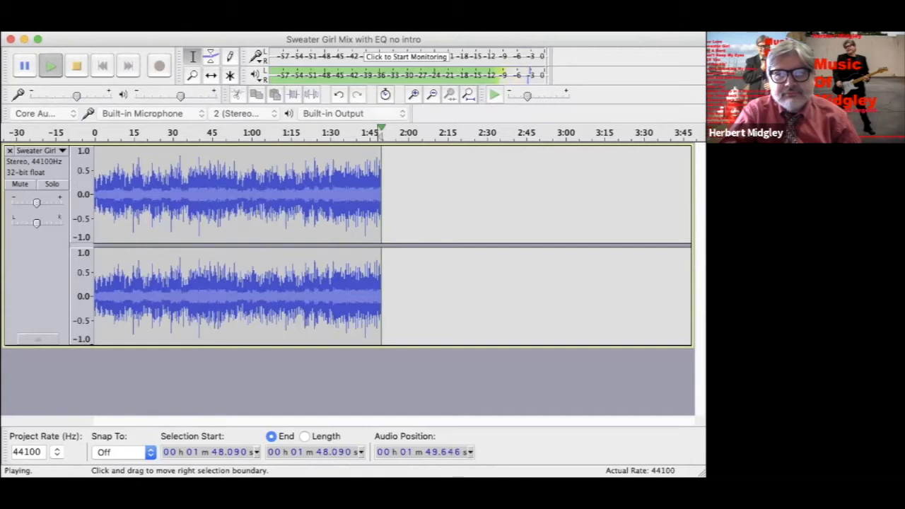
pyautogui.press('space')
# - Apply Fade Out from about 1:39.5 to the end of the track and play the ending from about 1:35
pyautogui.moveTo(390, 198); pyautogui.dragTo(355, 198)
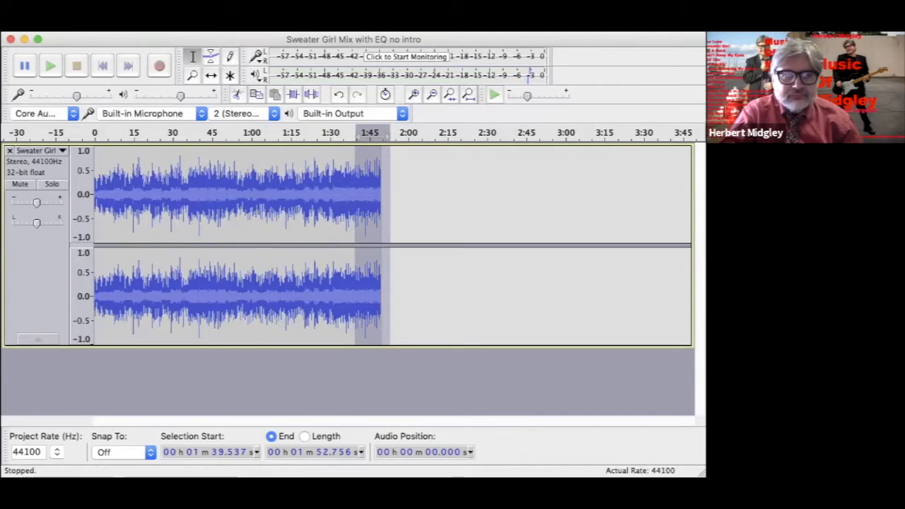
pyautogui.click(336, 5)
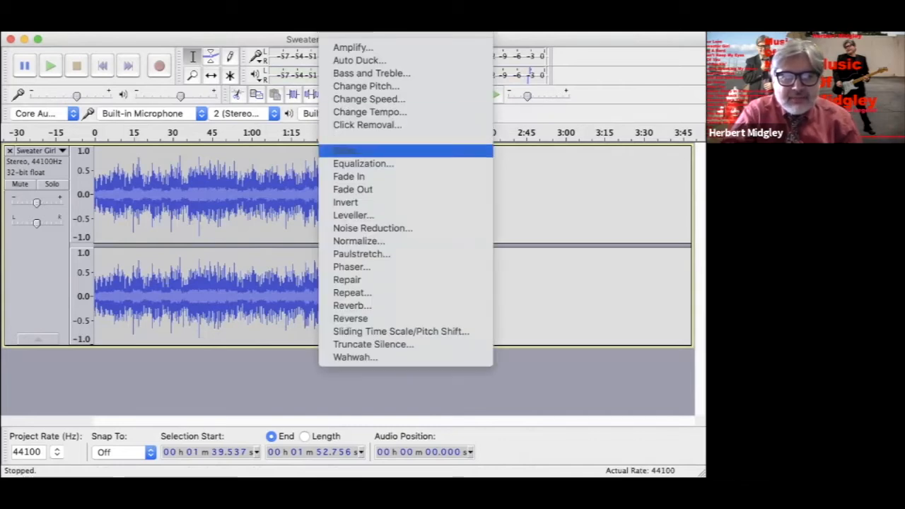
pyautogui.click(353, 189)
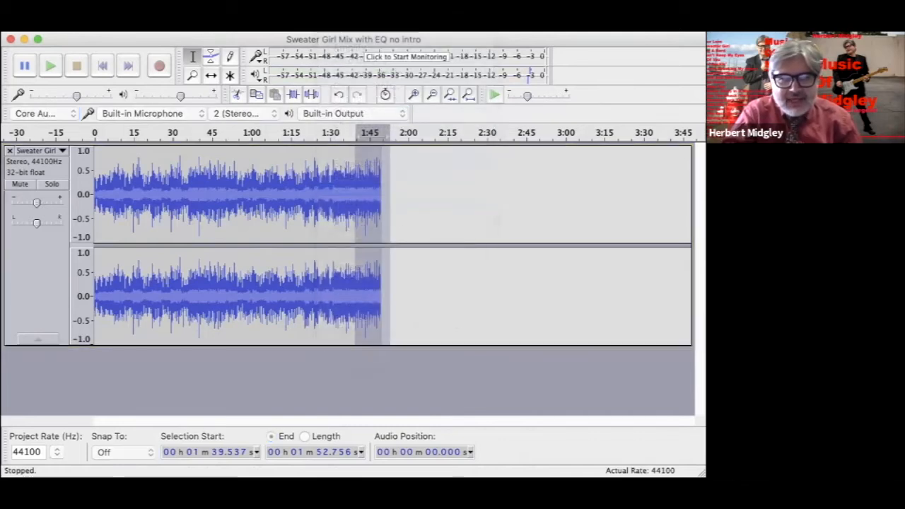
pyautogui.click(336, 4)
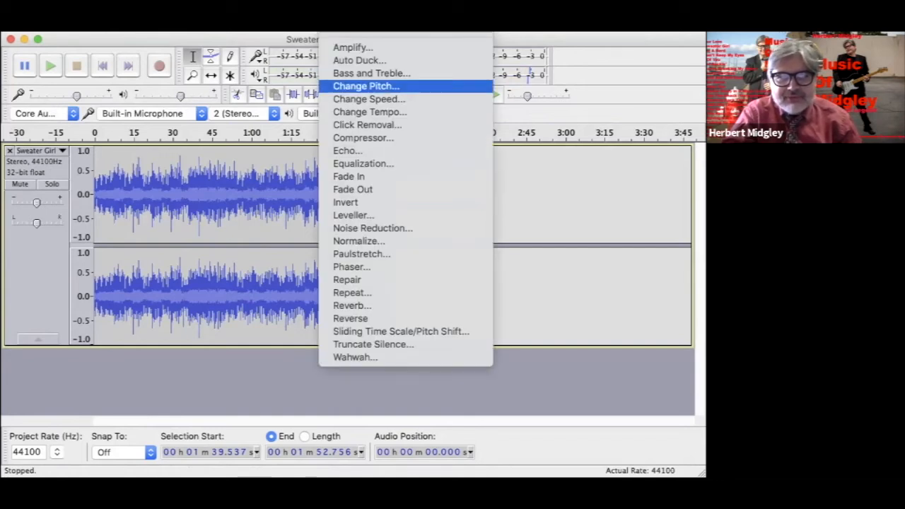
pyautogui.click(353, 189)
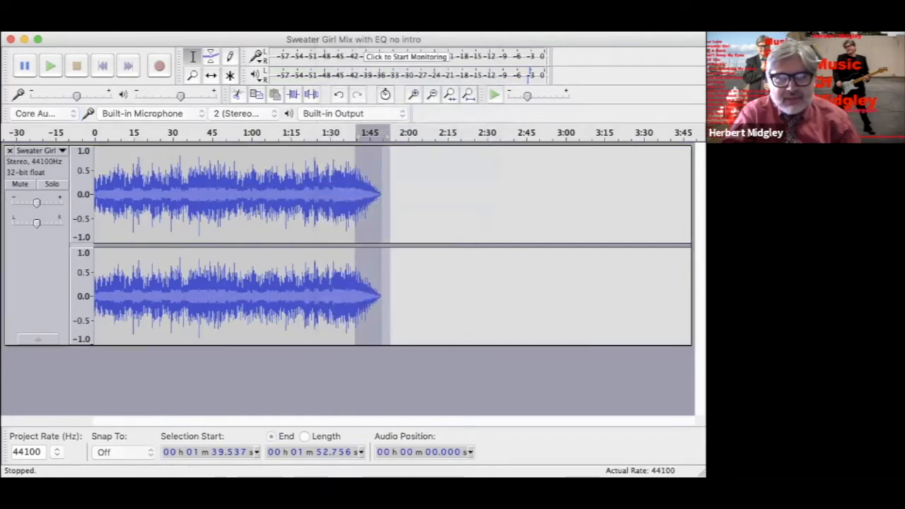
pyautogui.click(344, 212)
pyautogui.press('space')
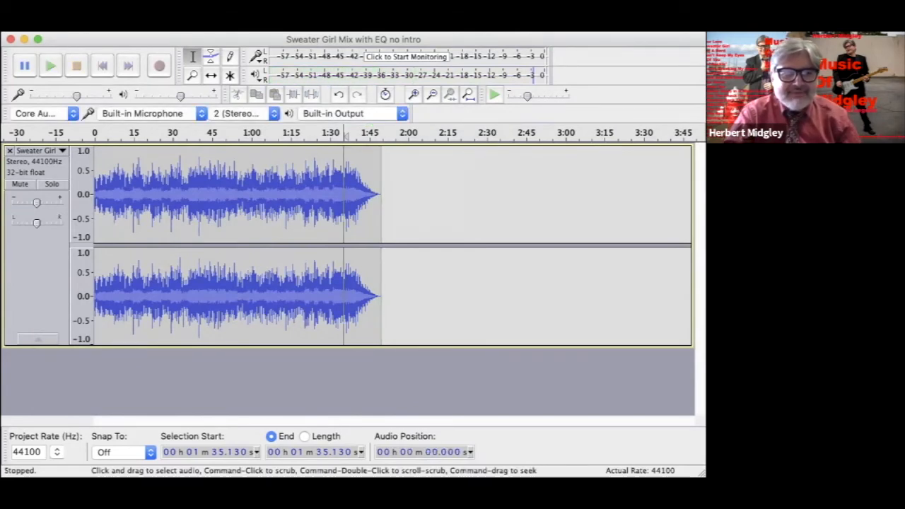
# - Play the opening to find the cut point and delete about the first 4.67 seconds of the track
pyautogui.click(105, 296)
pyautogui.press('space')
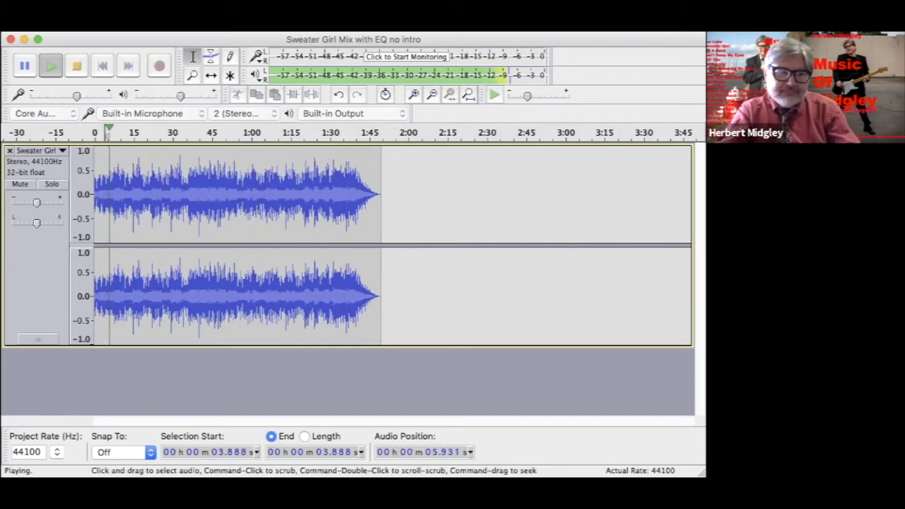
pyautogui.press('space')
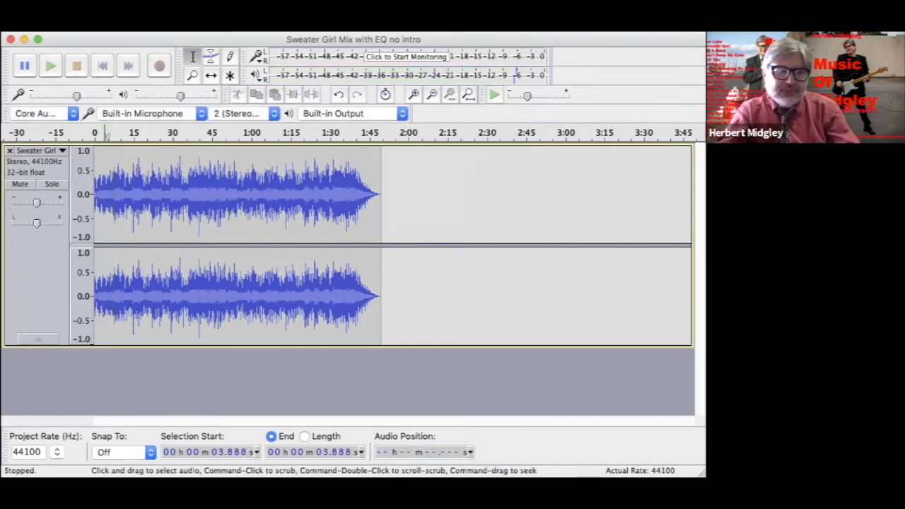
pyautogui.click(110, 296)
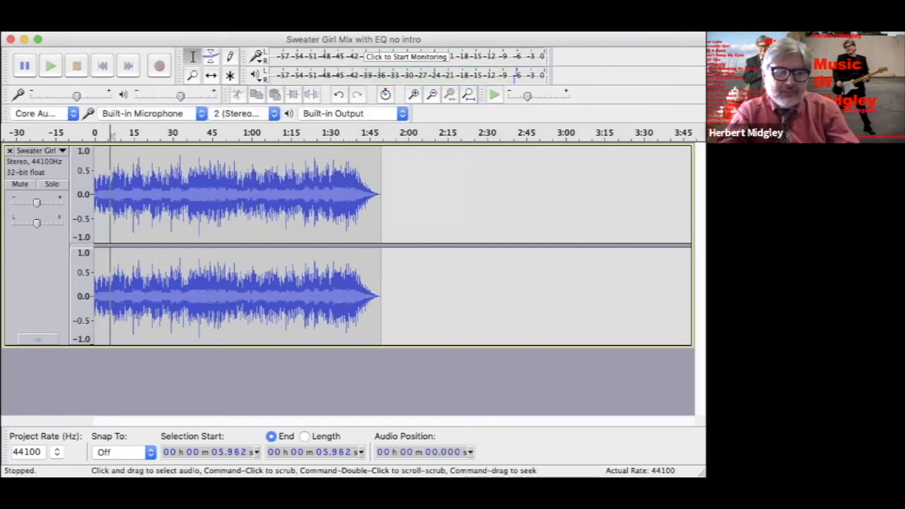
pyautogui.click(107, 225)
pyautogui.press('space')
pyautogui.press('space')
pyautogui.moveTo(107, 225); pyautogui.dragTo(42, 225)
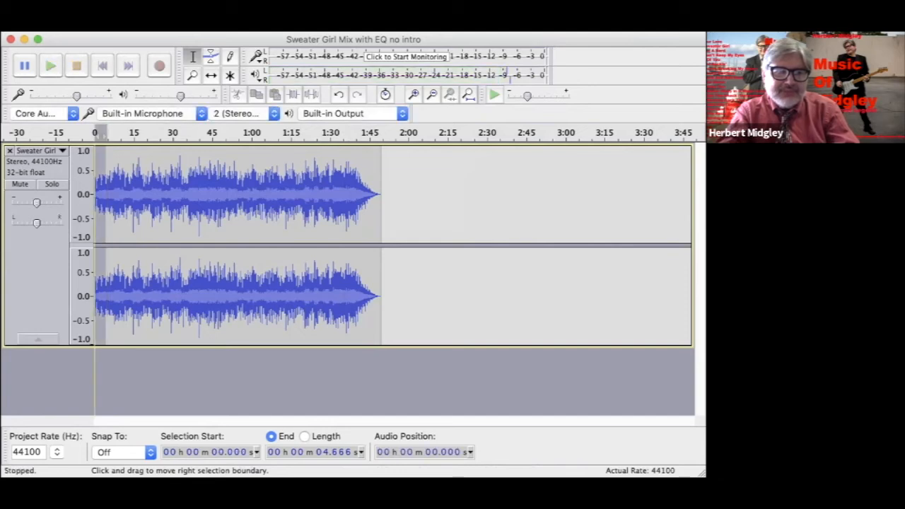
pyautogui.press('Delete')
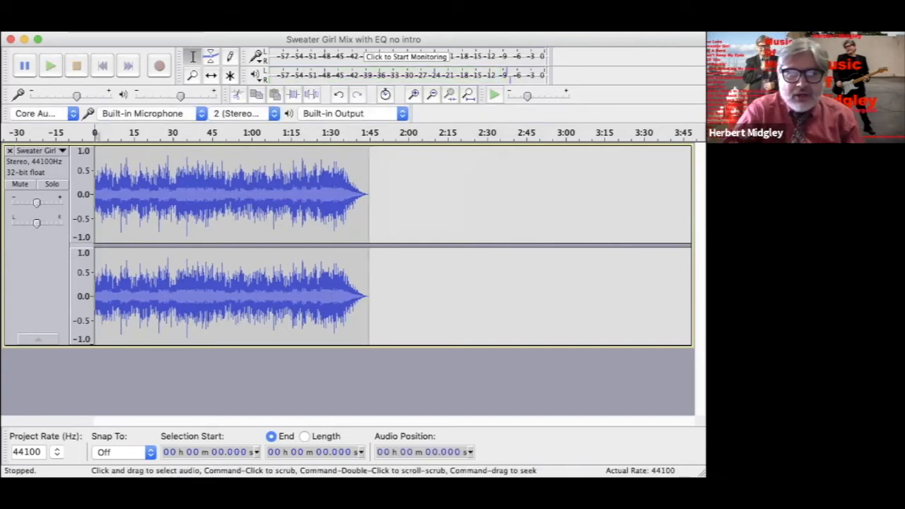
# - Play the opening of the trimmed track from about 1.9 seconds
pyautogui.click(432, 94)
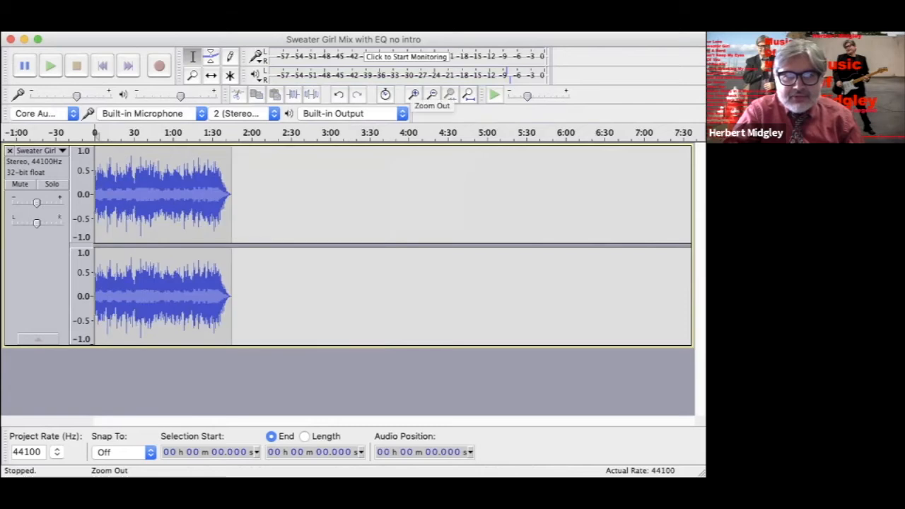
pyautogui.click(414, 94)
pyautogui.click(414, 94)
pyautogui.click(414, 94)
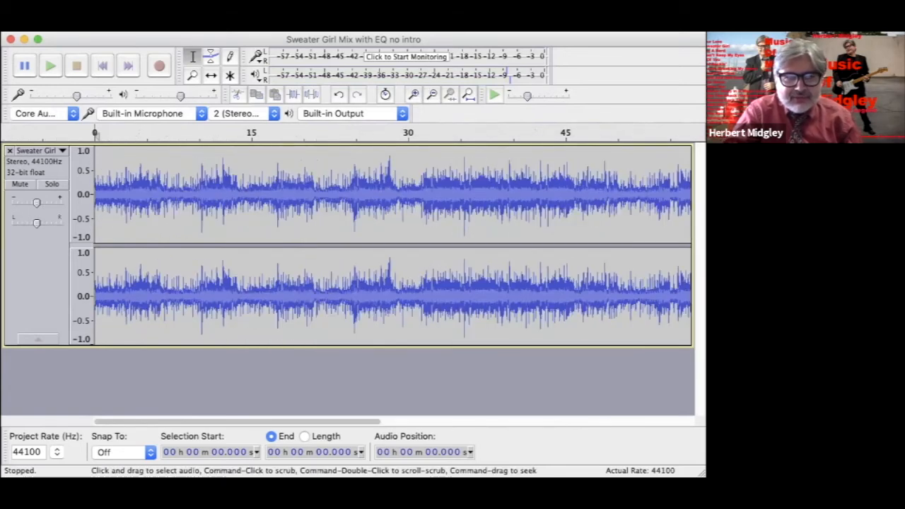
pyautogui.click(113, 212)
pyautogui.press('space')
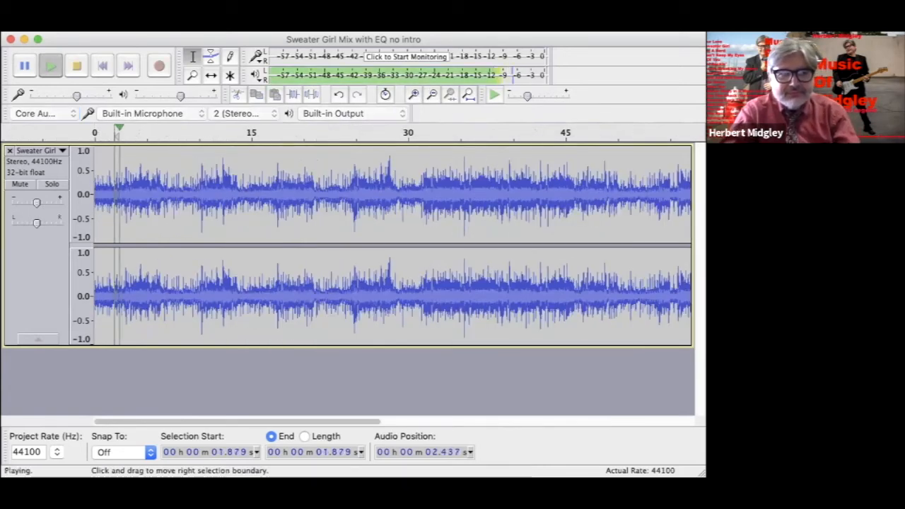
pyautogui.press('space')
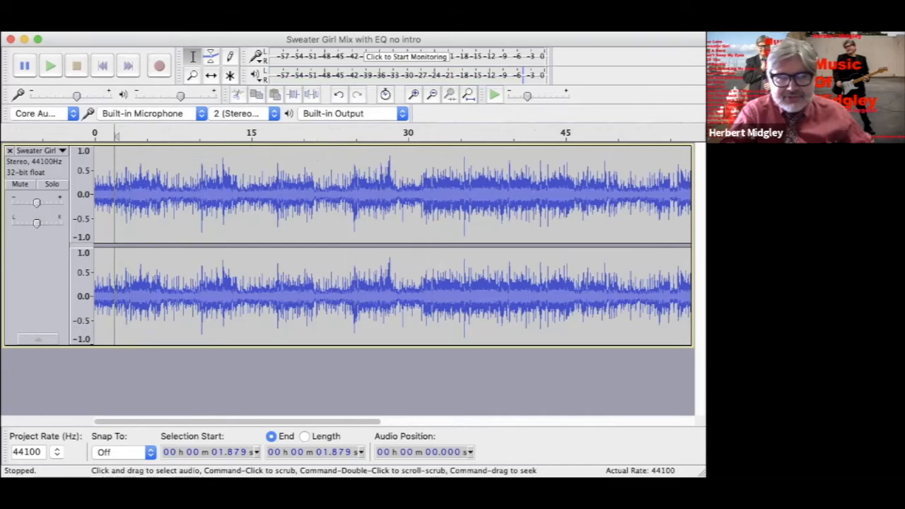
# - Apply Fade In to about the first 2.85 seconds of the track
pyautogui.click(124, 212)
pyautogui.moveTo(124, 212); pyautogui.dragTo(94, 212)
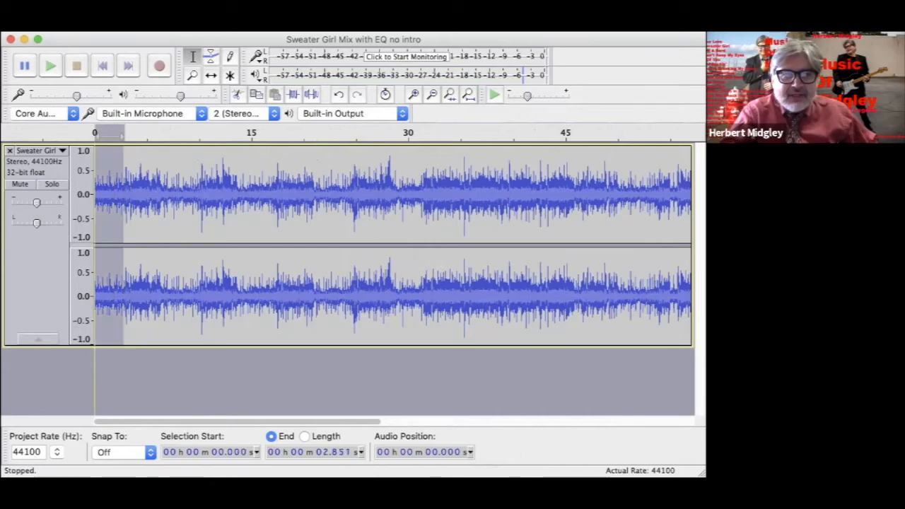
pyautogui.click(291, 3)
pyautogui.moveTo(336, 3)
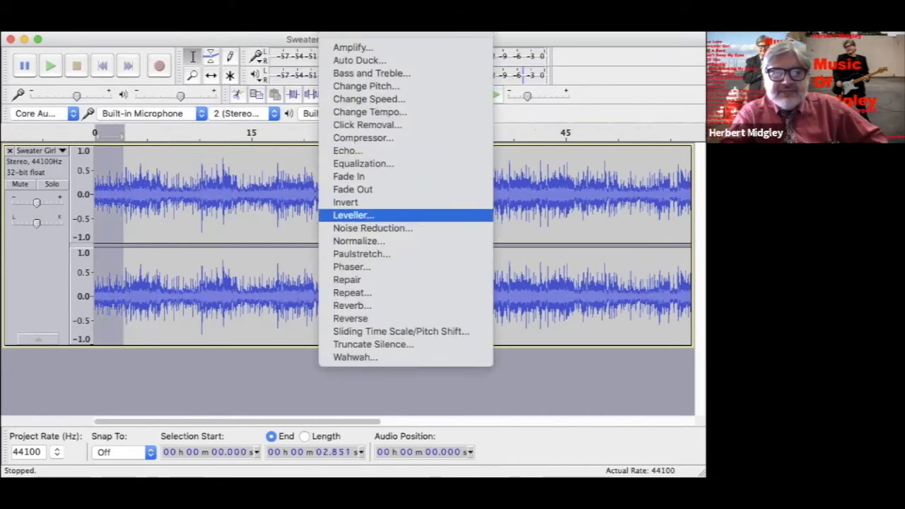
pyautogui.click(349, 176)
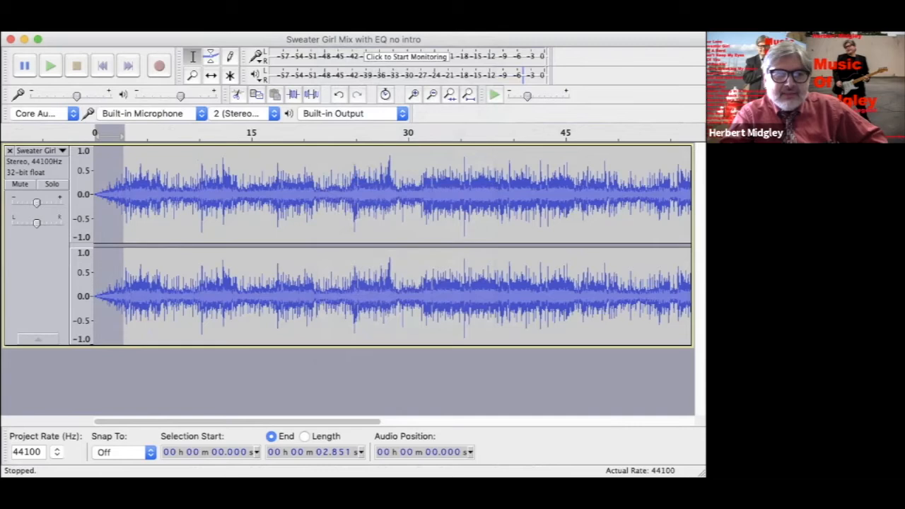
# - Play the faded-in opening from about 0.26 seconds and look over the track's faded ending
pyautogui.click(167, 212)
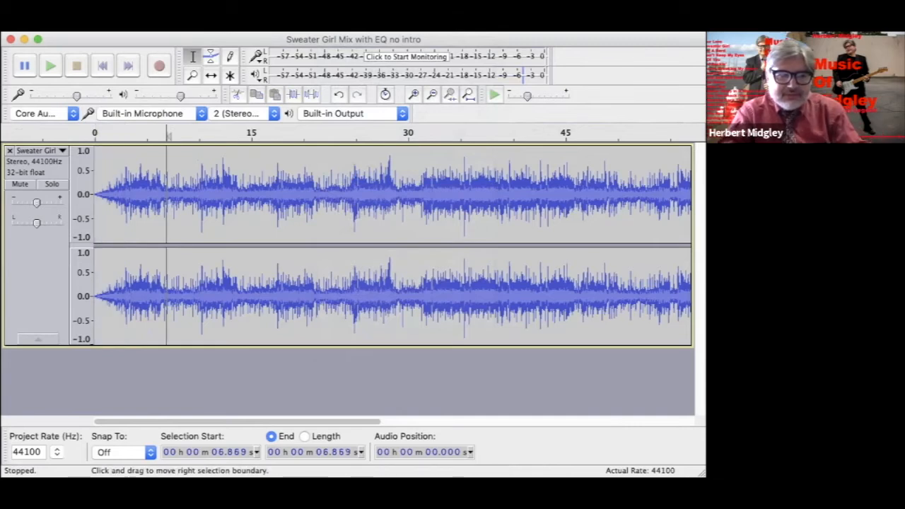
pyautogui.moveTo(101, 212); pyautogui.dragTo(95, 213)
pyautogui.click(124, 212)
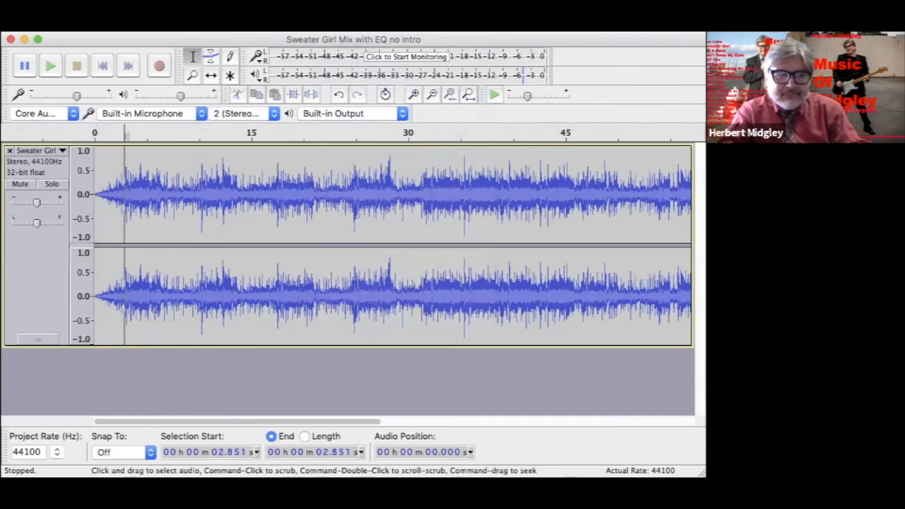
pyautogui.click(98, 212)
pyautogui.press('space')
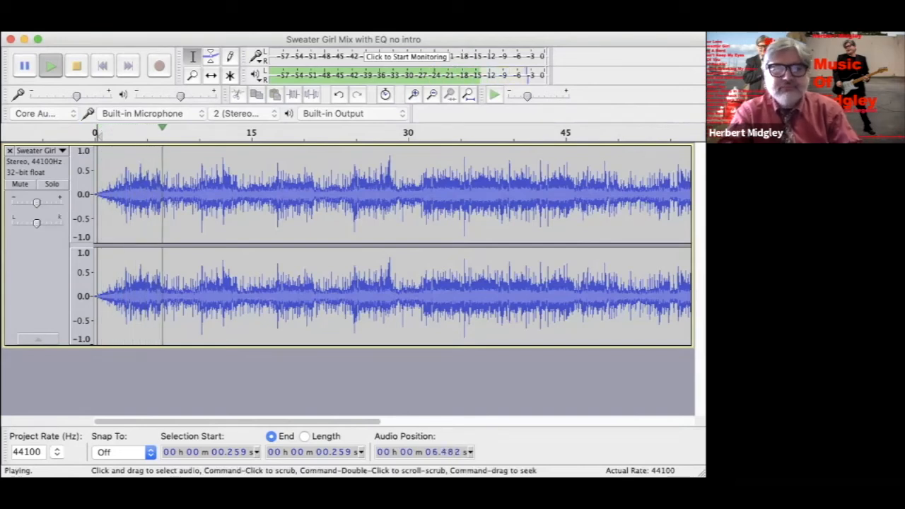
pyautogui.press('space')
pyautogui.hscroll(15, 392, 246)
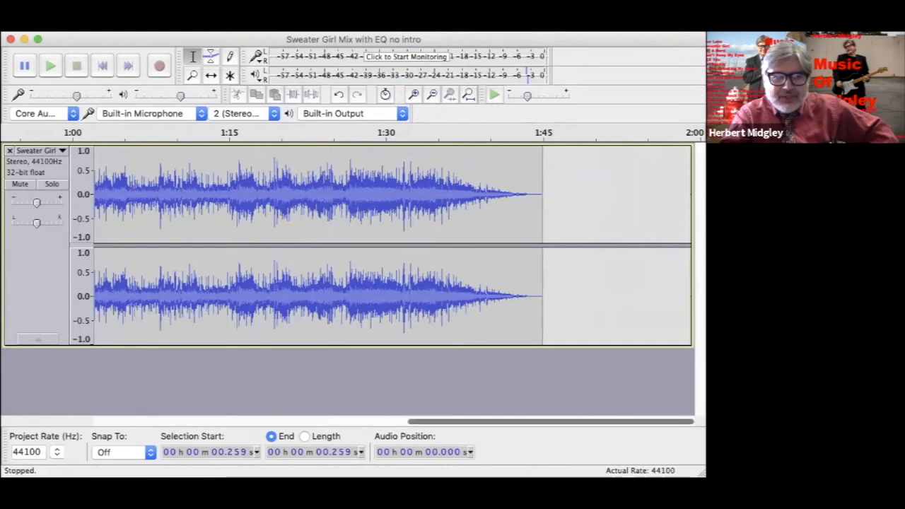
pyautogui.hscroll(-15, 392, 246)
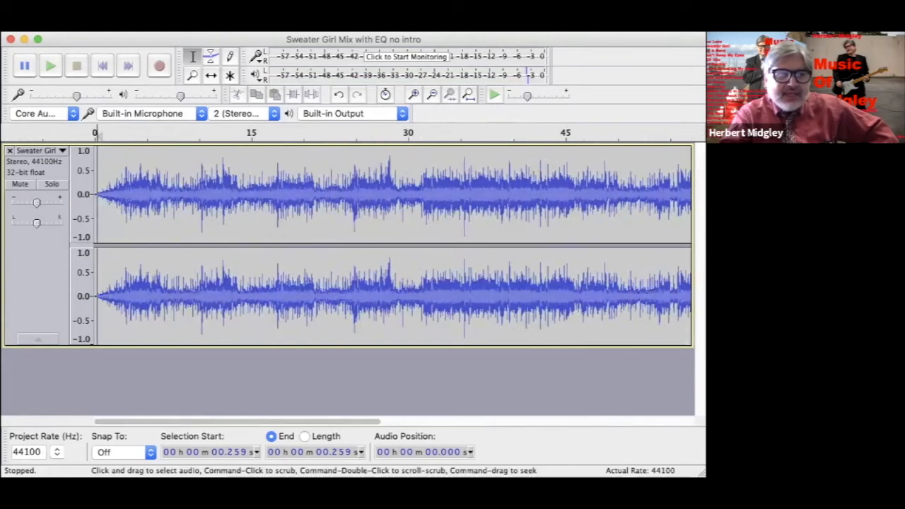
pyautogui.click(92, 1)
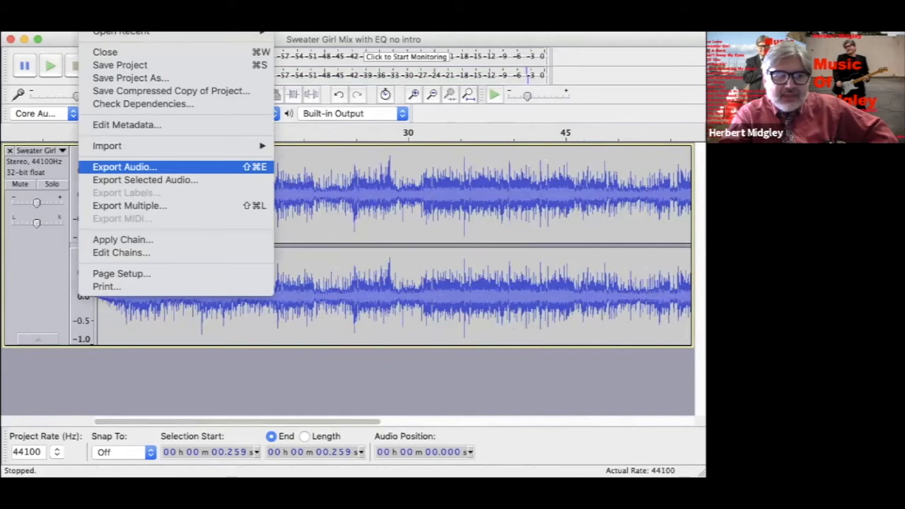
pyautogui.click(125, 168)
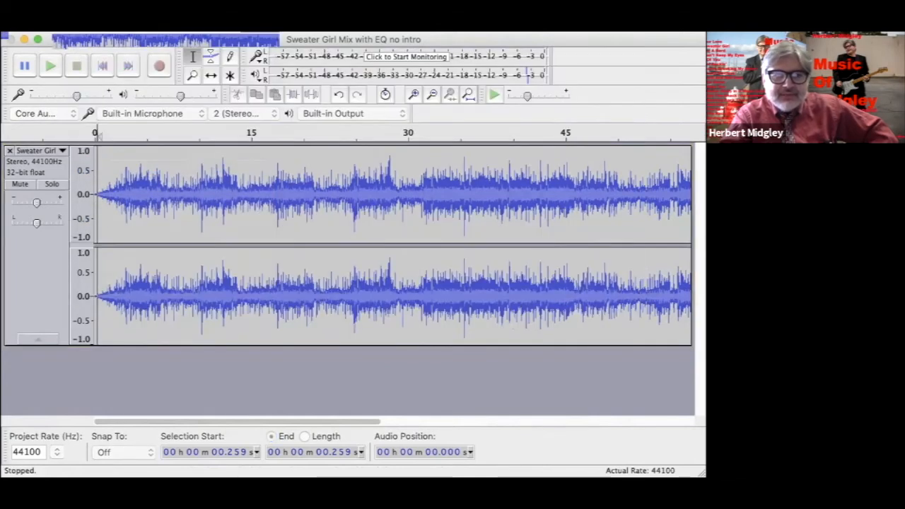
pyautogui.press('Escape')
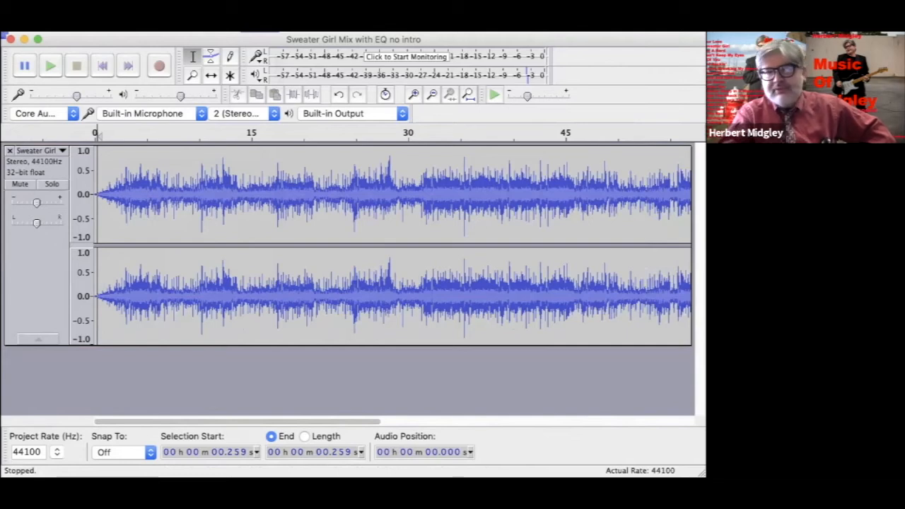
# - Start an audio export, choose AIFF (Apple) signed 16-bit PCM as the format and check its format options
pyautogui.click(92, 2)
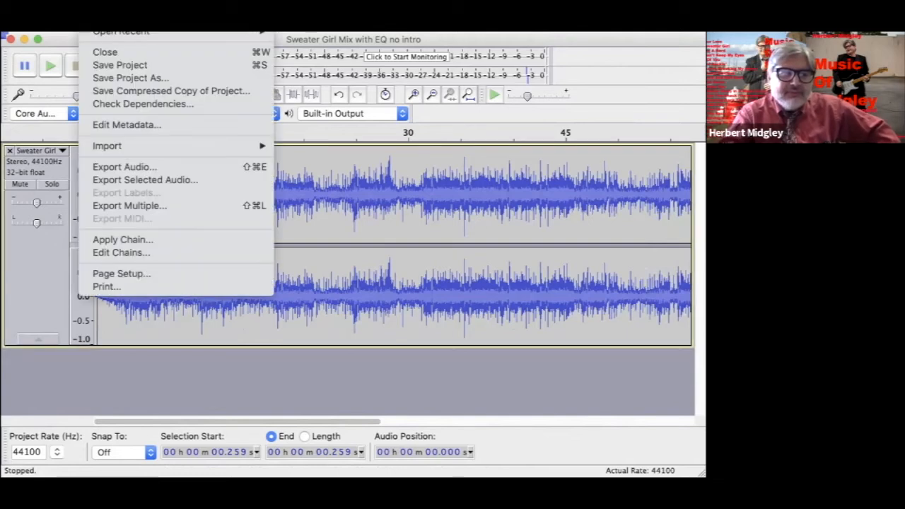
pyautogui.moveTo(142, 147)
pyautogui.click(125, 167)
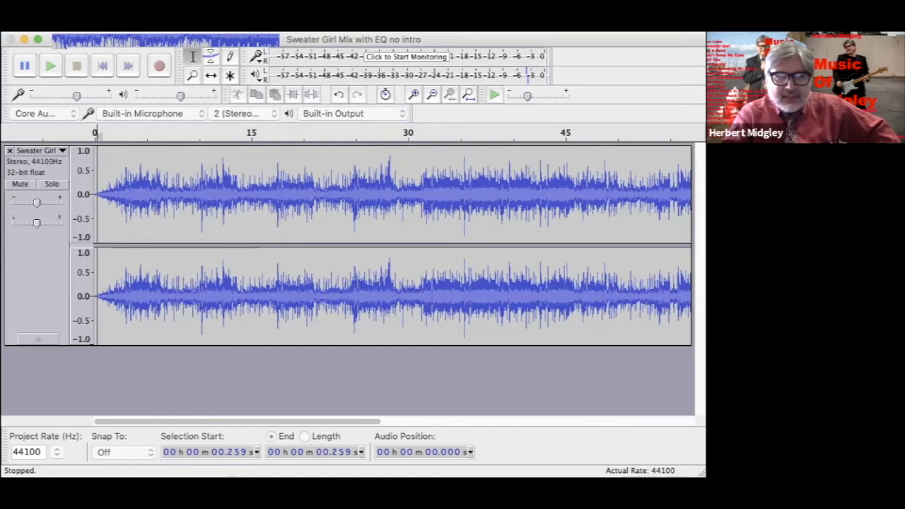
pyautogui.click(326, 306)
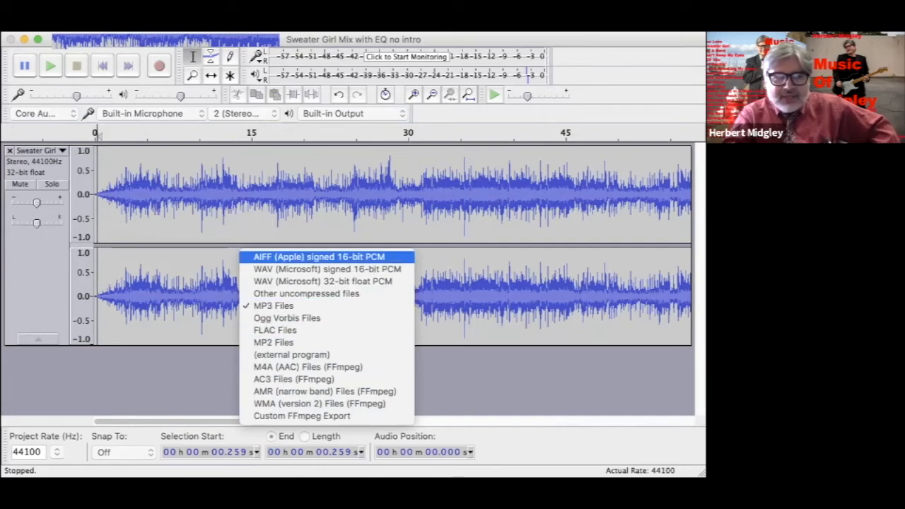
pyautogui.click(319, 257)
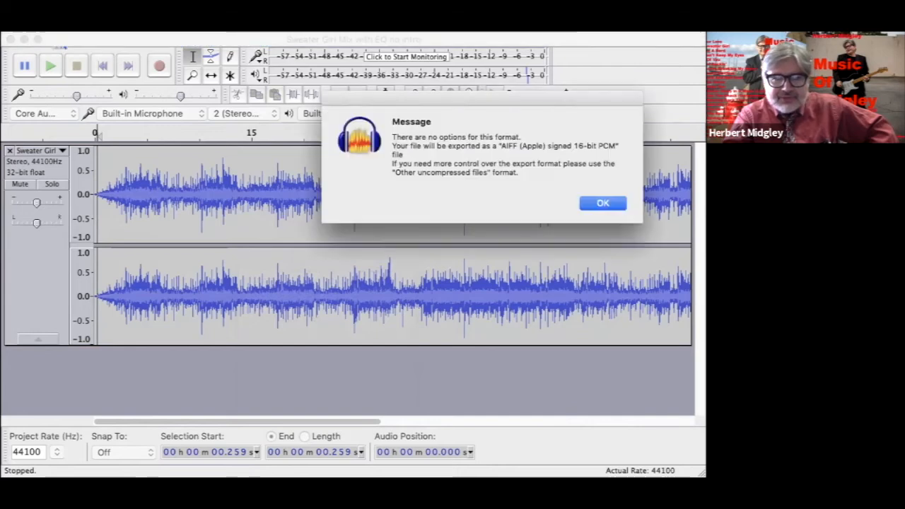
pyautogui.click(603, 203)
# - Change the export format to MP3 Files and set its bit rate to 128 kbps
pyautogui.click(323, 306)
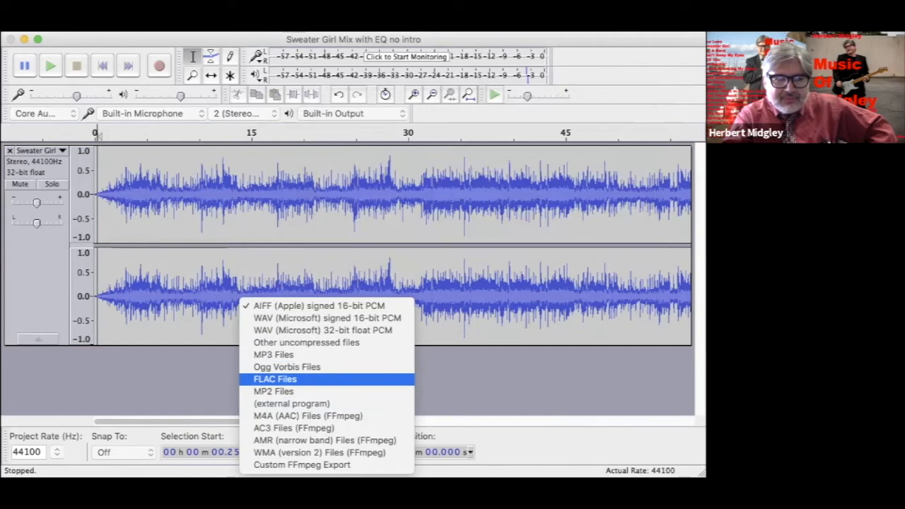
pyautogui.press('Up')
pyautogui.press('Up')
pyautogui.press('Return')
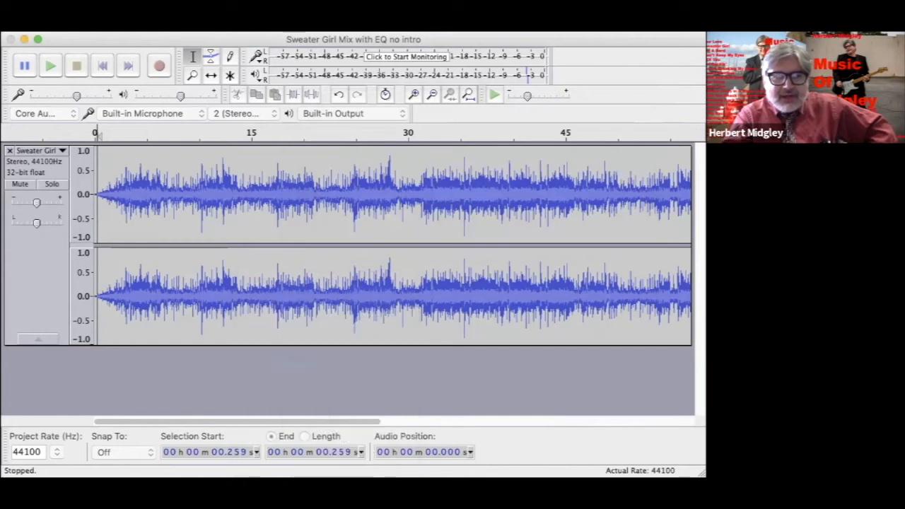
pyautogui.click(376, 188)
pyautogui.click(376, 188)
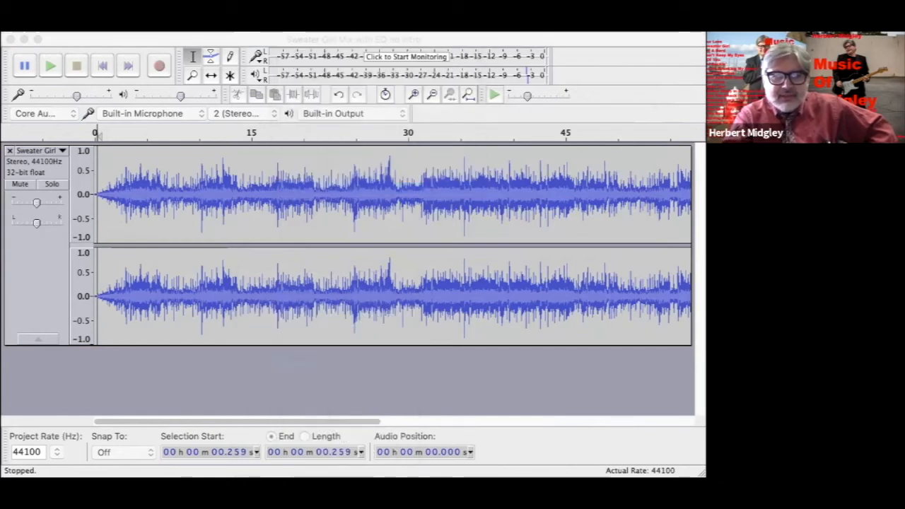
pyautogui.click(376, 188)
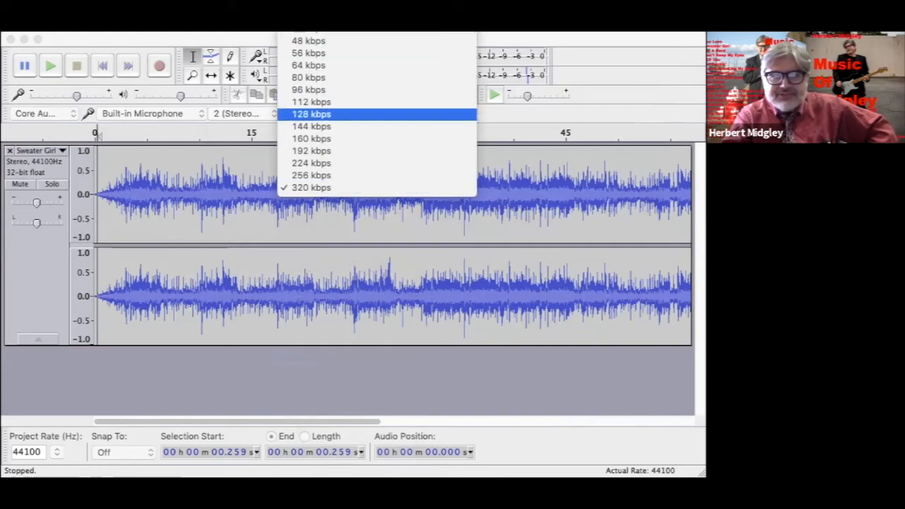
pyautogui.click(376, 114)
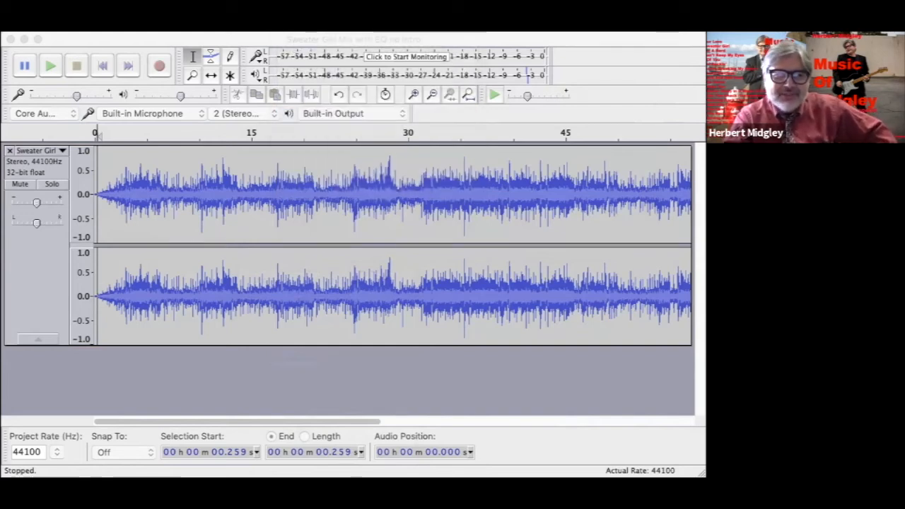
# - Set the MP3 export bit rate to 320 kbps and return to the project
pyautogui.click(377, 187)
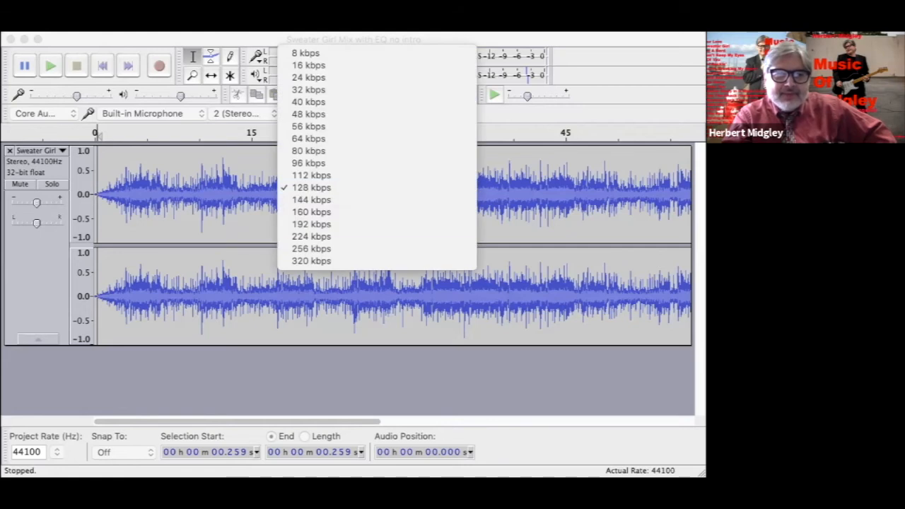
pyautogui.click(312, 261)
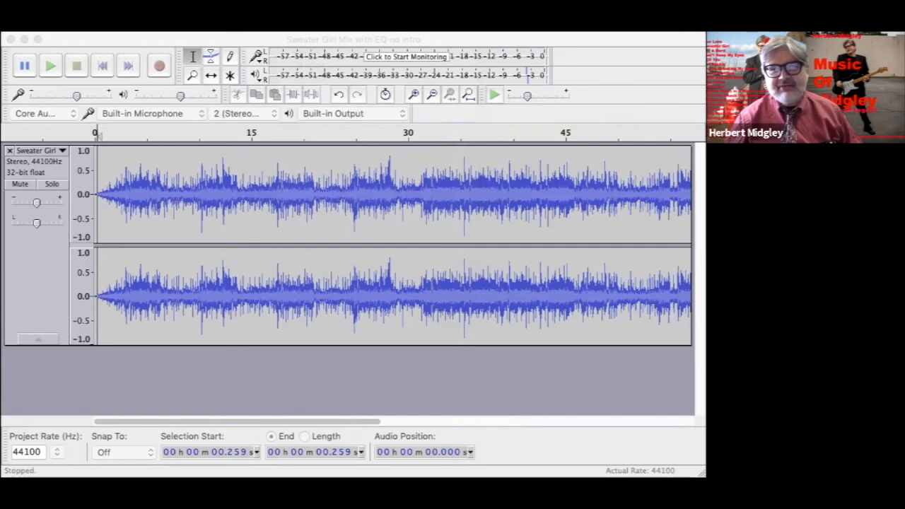
pyautogui.press('super+Tab')
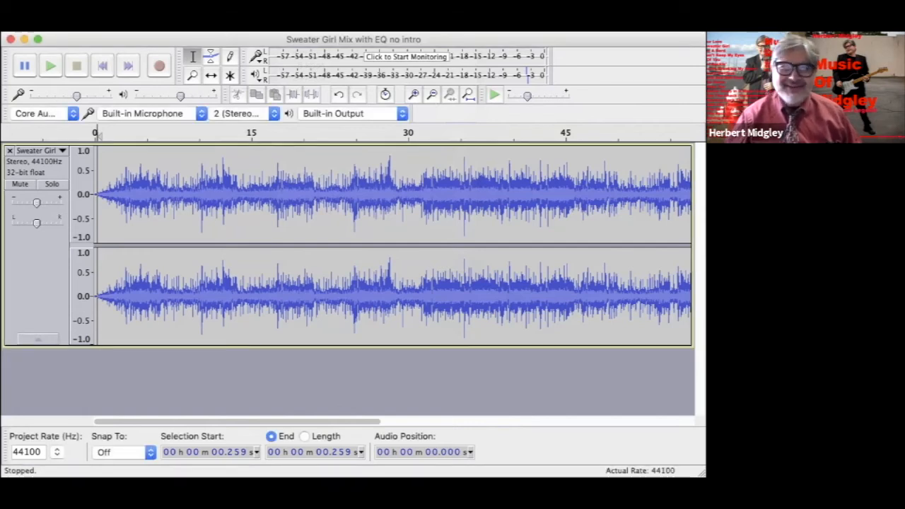